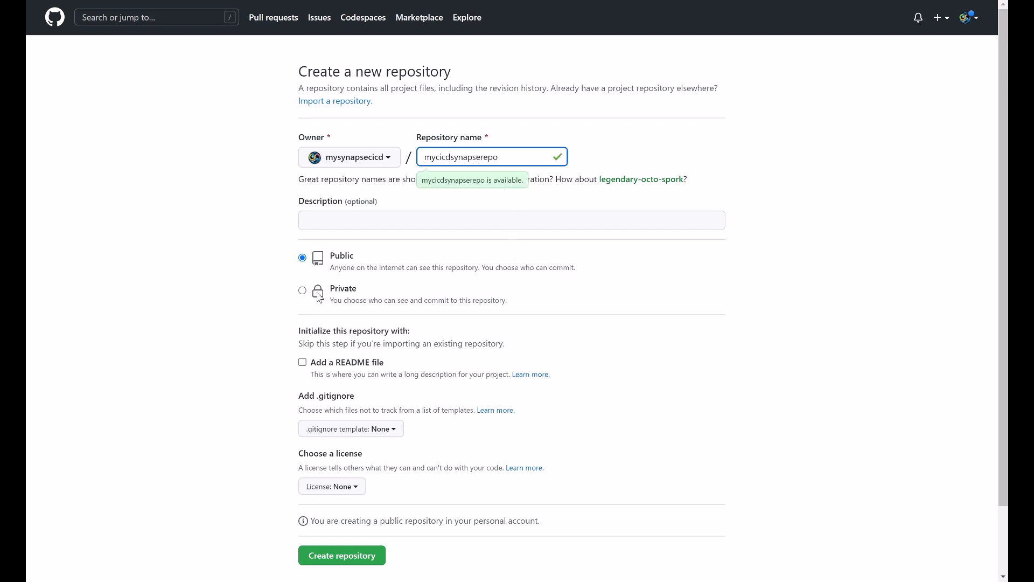
# - Make the new repository mycicdsynapserepo private and create it
pyautogui.click(414, 298)
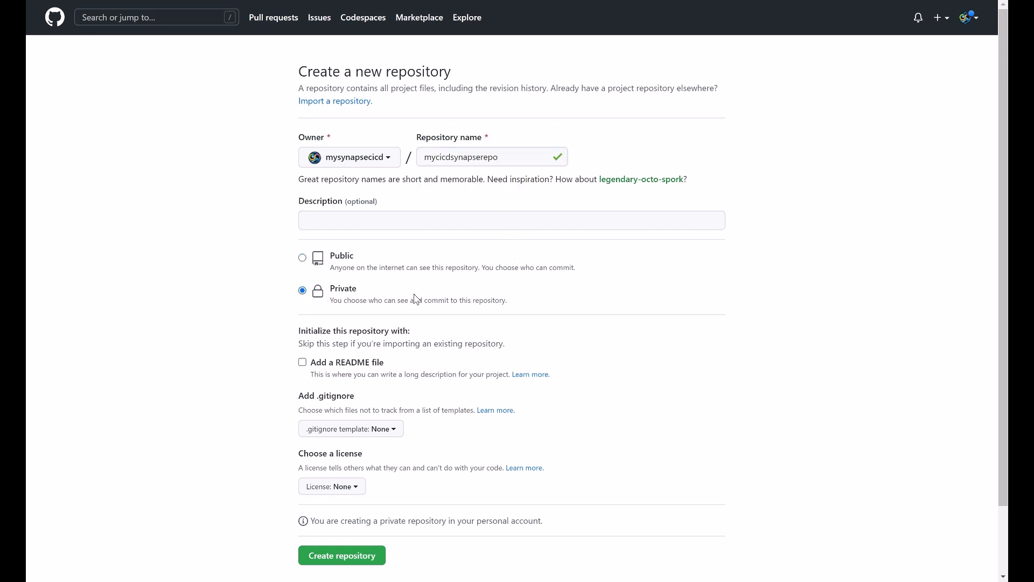
pyautogui.scroll(-3, 345, 469)
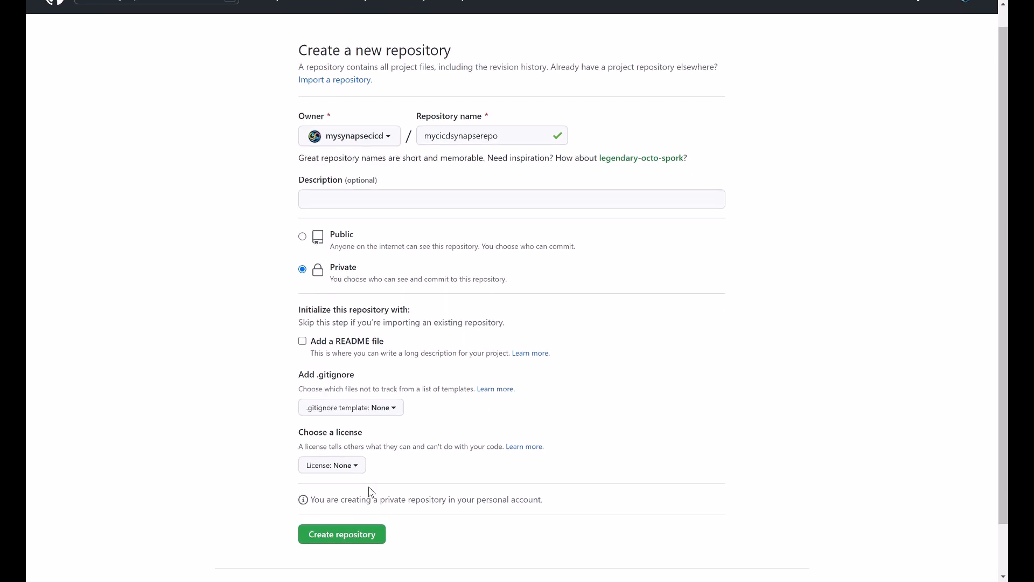
pyautogui.click(345, 479)
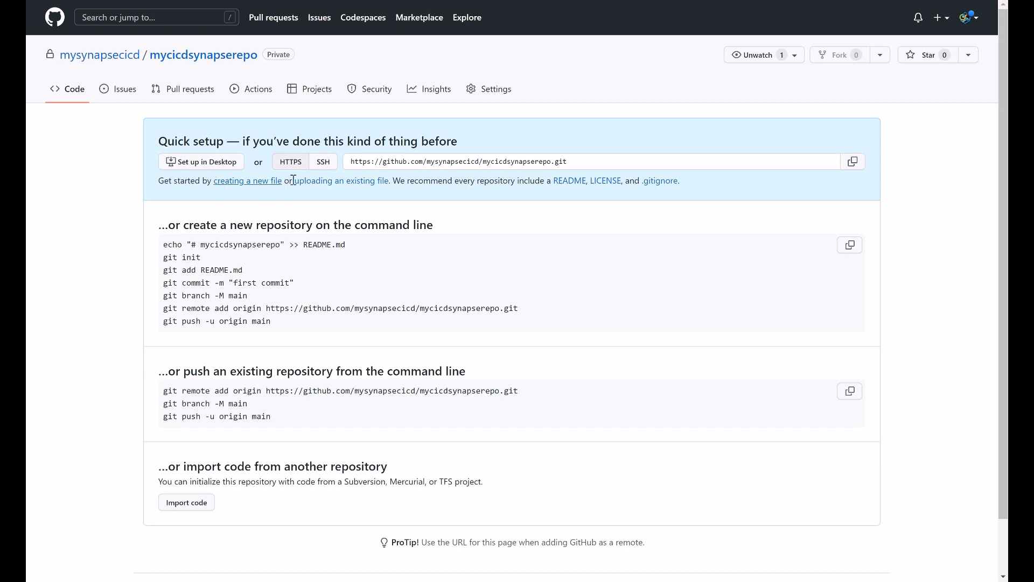
# - Create an empty file named readme in the new repository and commit it to the main branch
pyautogui.click(235, 181)
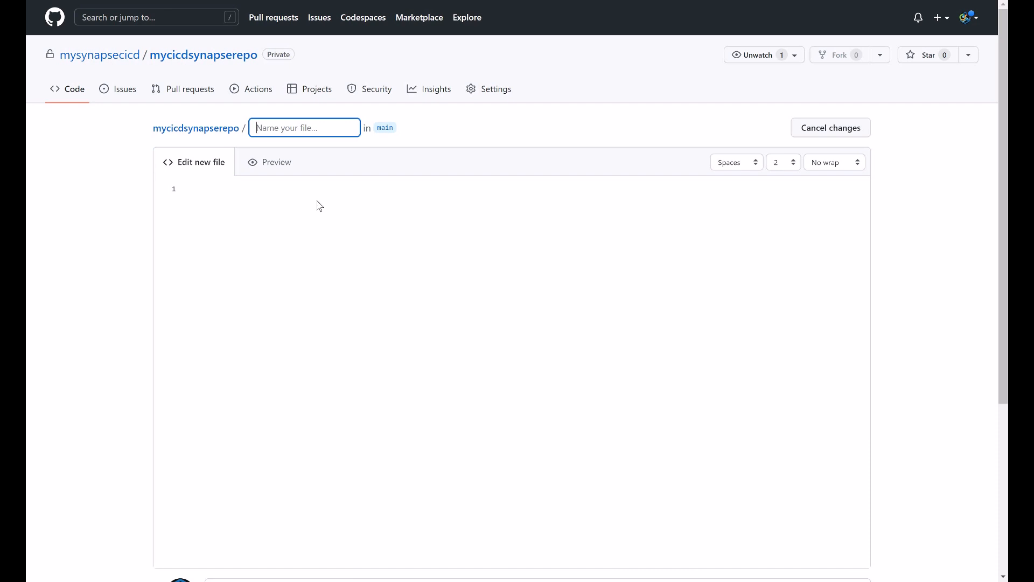
pyautogui.write('test')
pyautogui.press('BackSpace')
pyautogui.press('BackSpace')
pyautogui.press('BackSpace')
pyautogui.press('BackSpace')
pyautogui.write('readme')
pyautogui.scroll(-5, 649, 358)
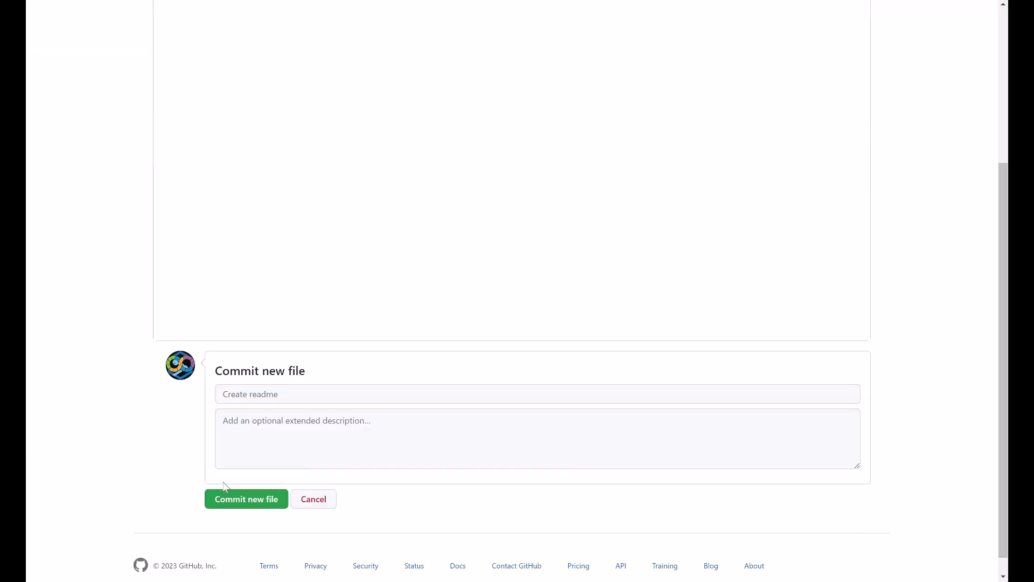
pyautogui.click(252, 498)
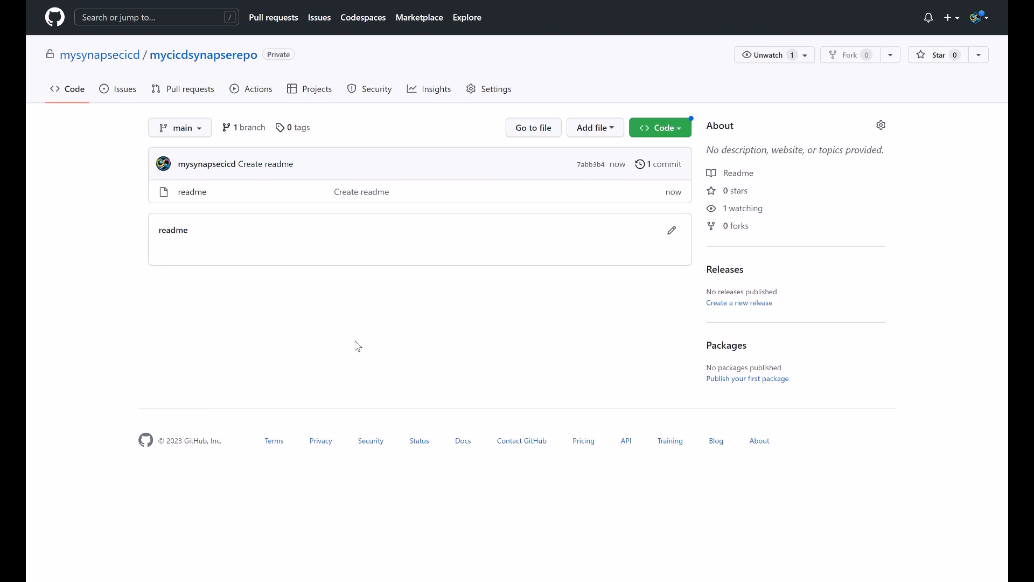
# - Check the repository's branch list and copy its HTTPS clone URL
pyautogui.click(204, 134)
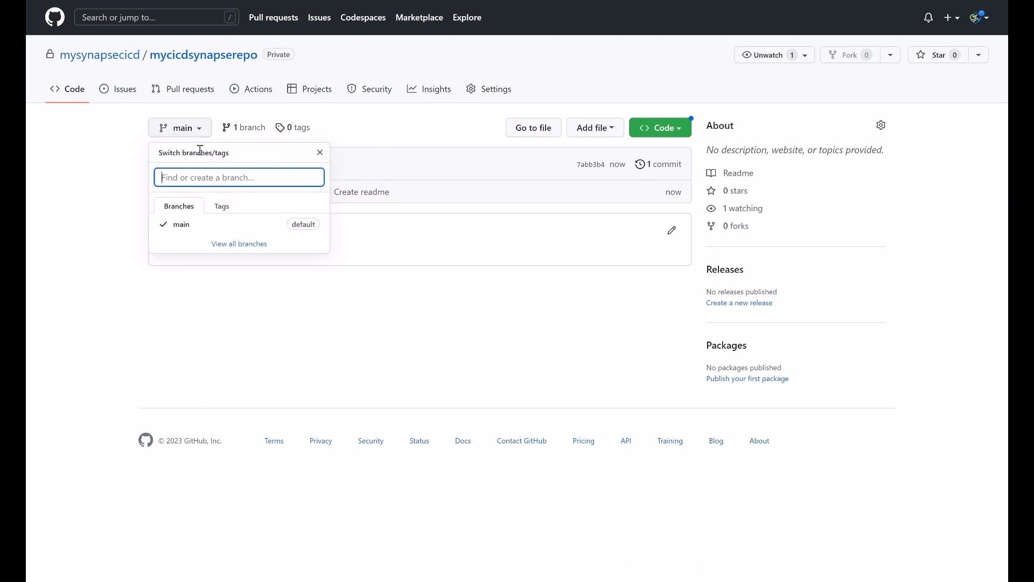
pyautogui.click(203, 132)
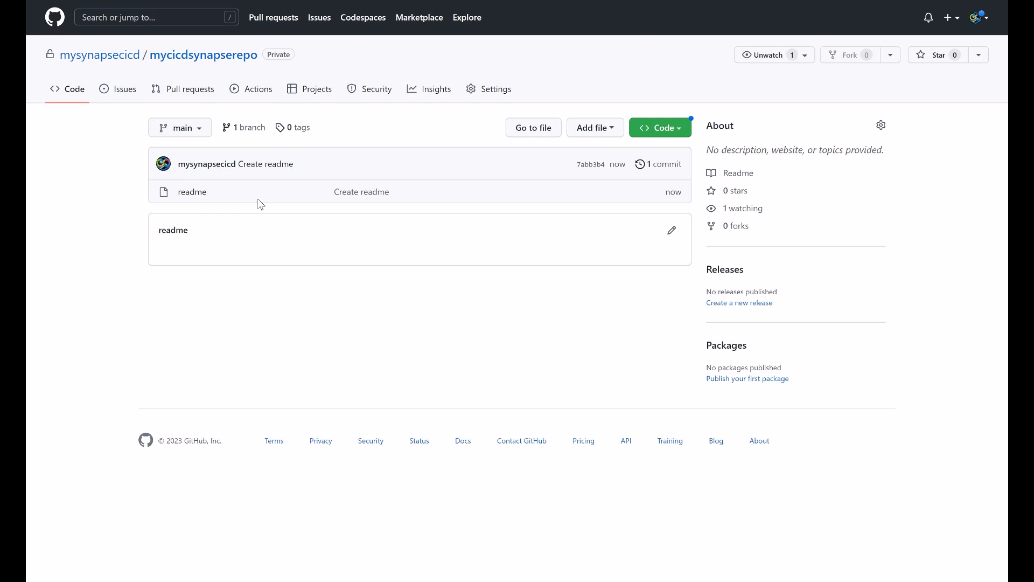
pyautogui.click(683, 129)
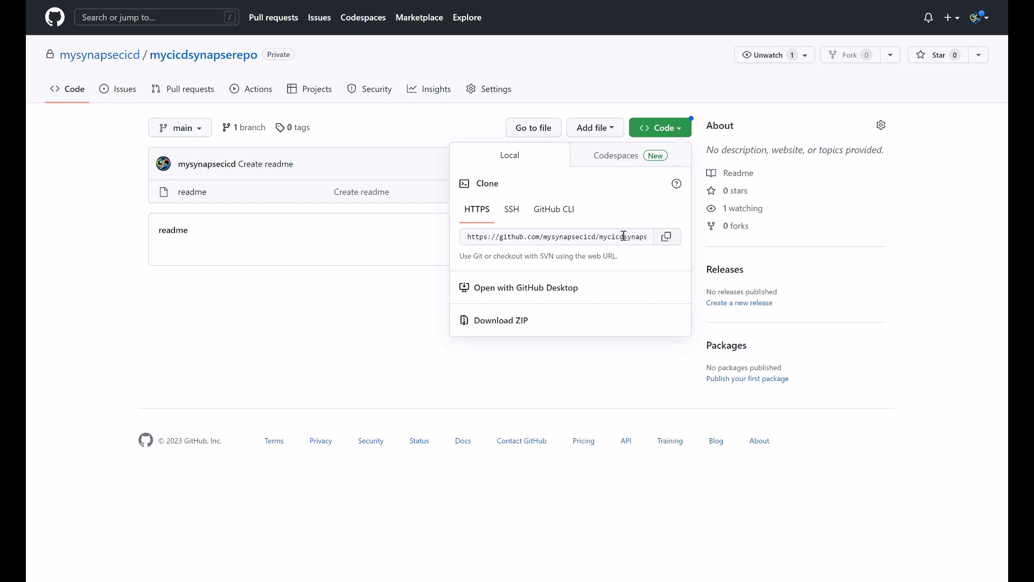
pyautogui.click(666, 242)
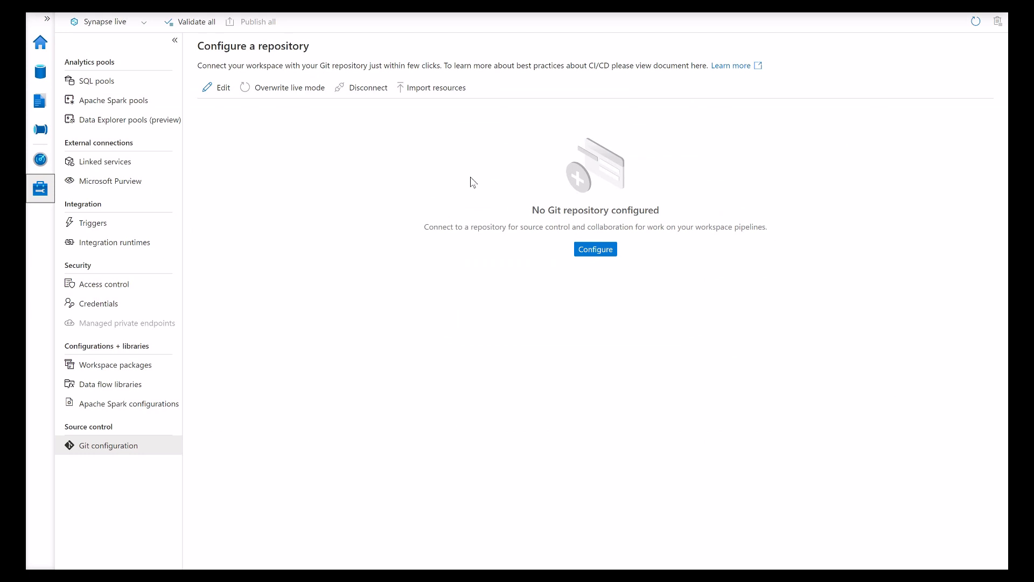
# - Switch to Synapse Studio and start the Git repository configuration with type GitHub and repository owner mysynapsecicd
pyautogui.click(597, 251)
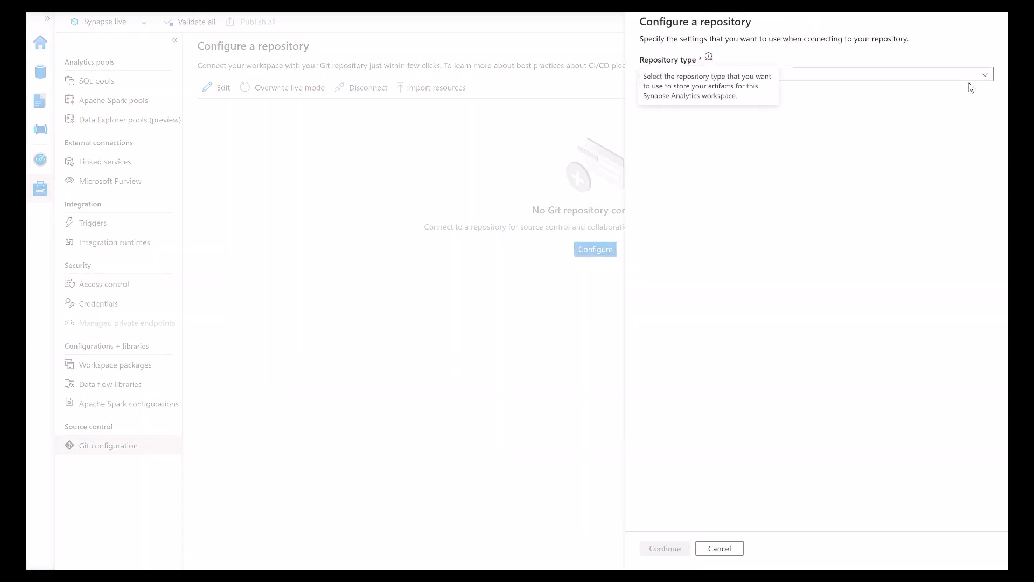
pyautogui.click(982, 77)
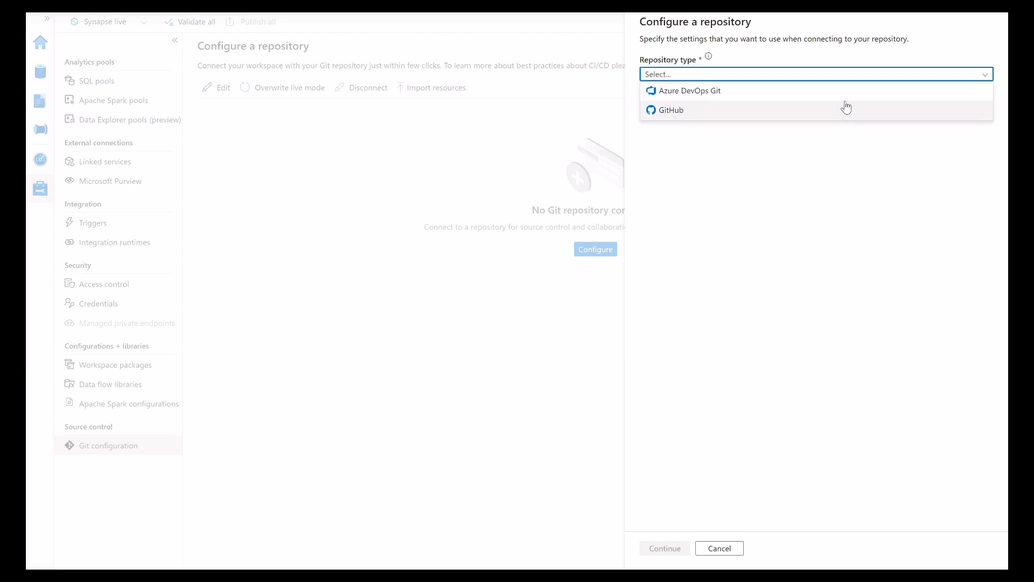
pyautogui.click(682, 112)
pyautogui.click(723, 133)
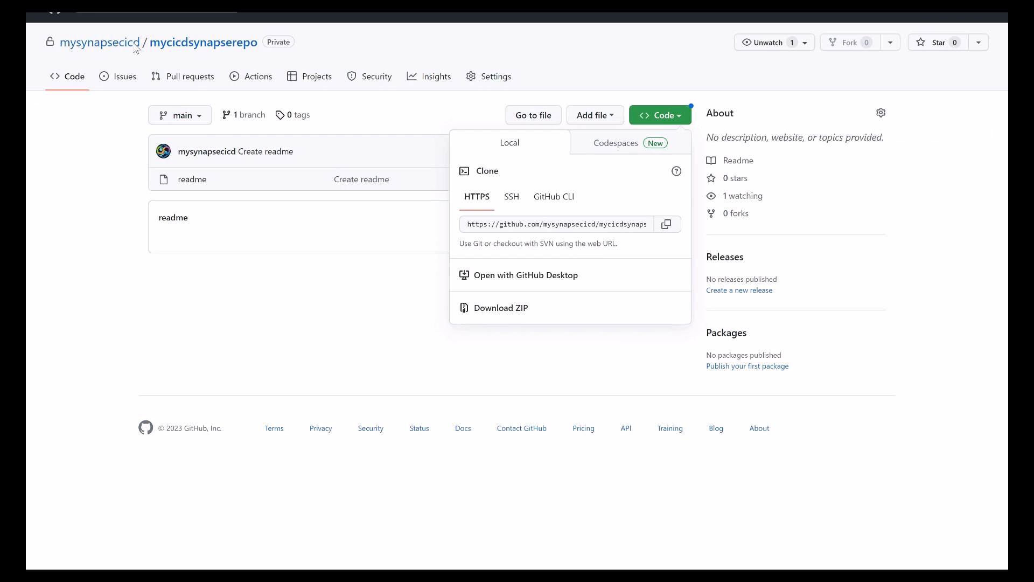
pyautogui.click(161, 149)
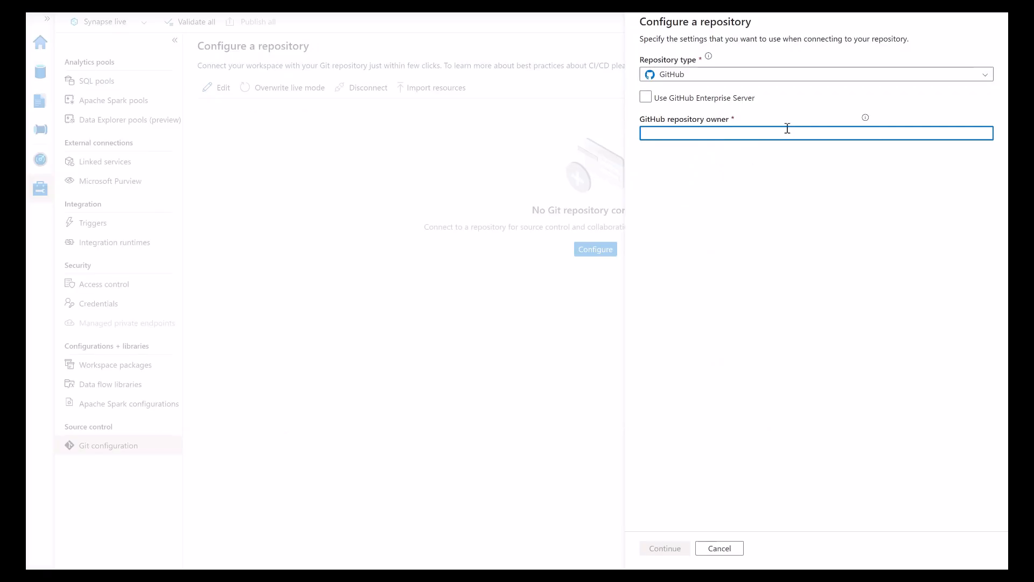
pyautogui.write('mysyna')
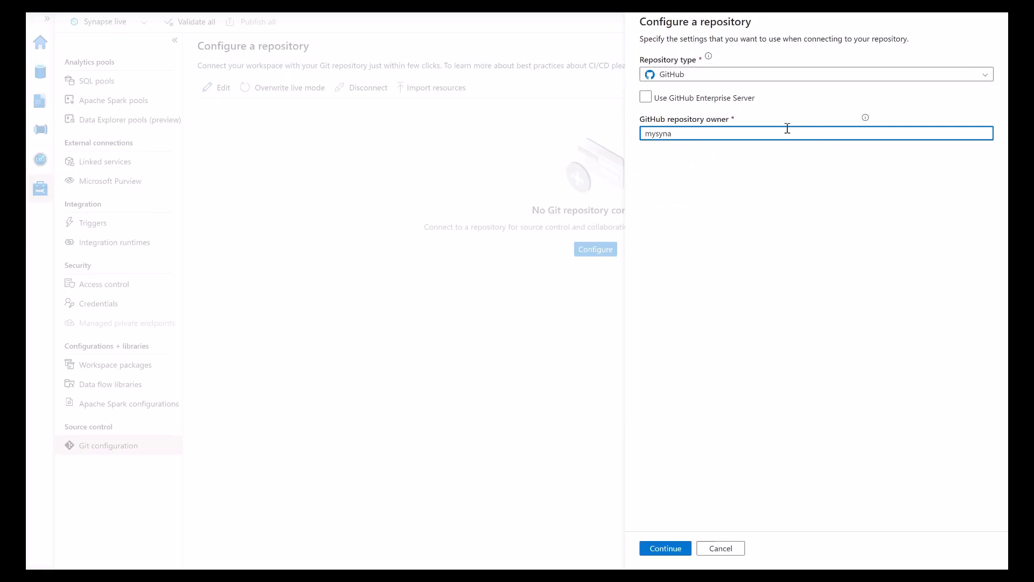
pyautogui.write('psecicd')
pyautogui.click(666, 413)
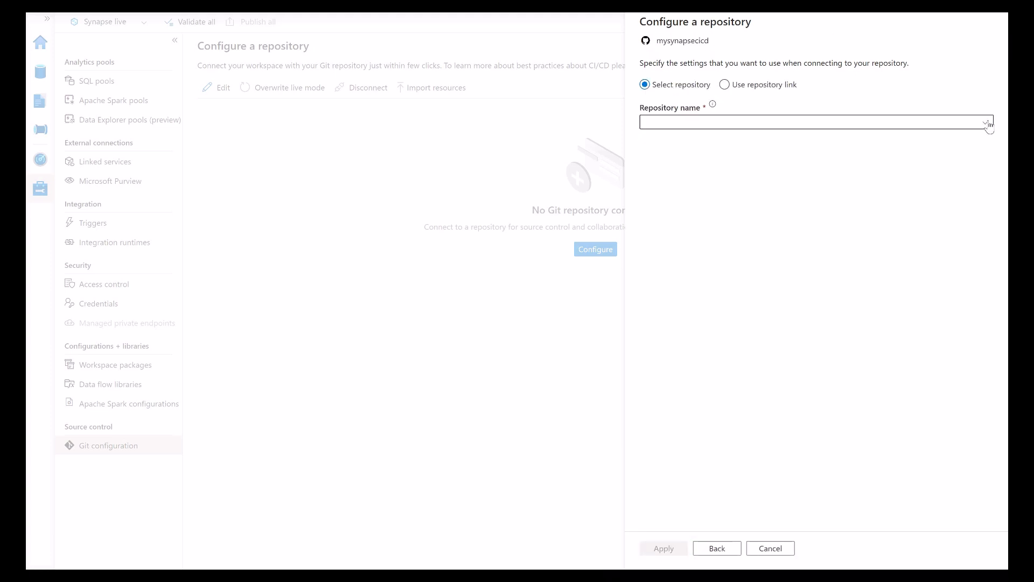
# - Select mycicdsynapserepo as the repository and main as the collaboration branch
pyautogui.click(989, 125)
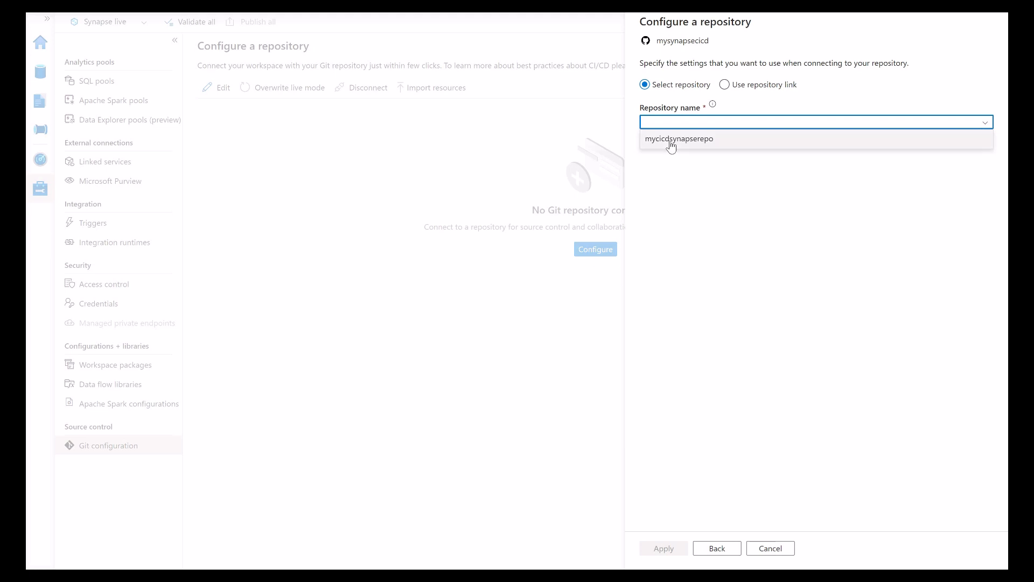
pyautogui.click(673, 143)
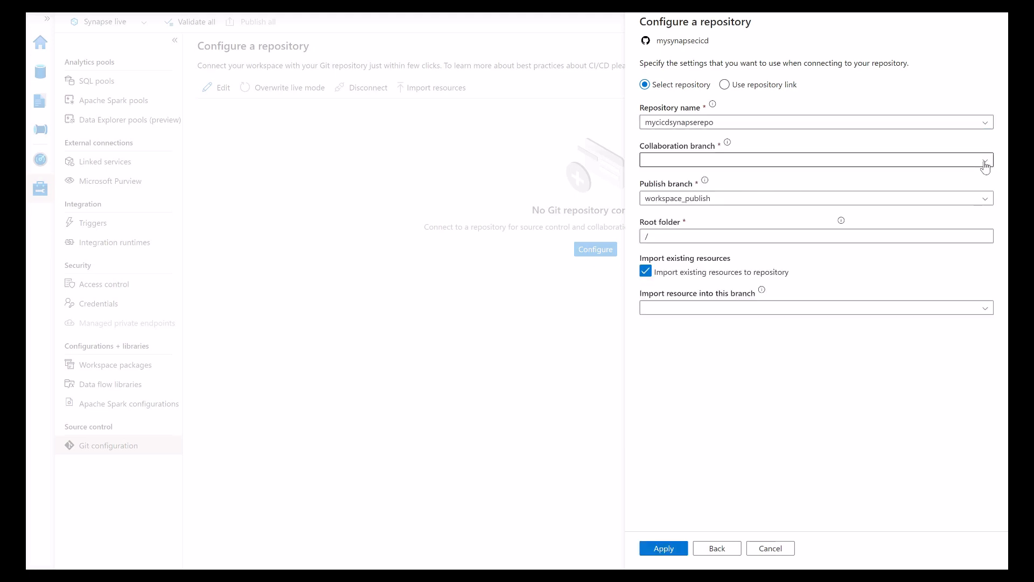
pyautogui.click(985, 163)
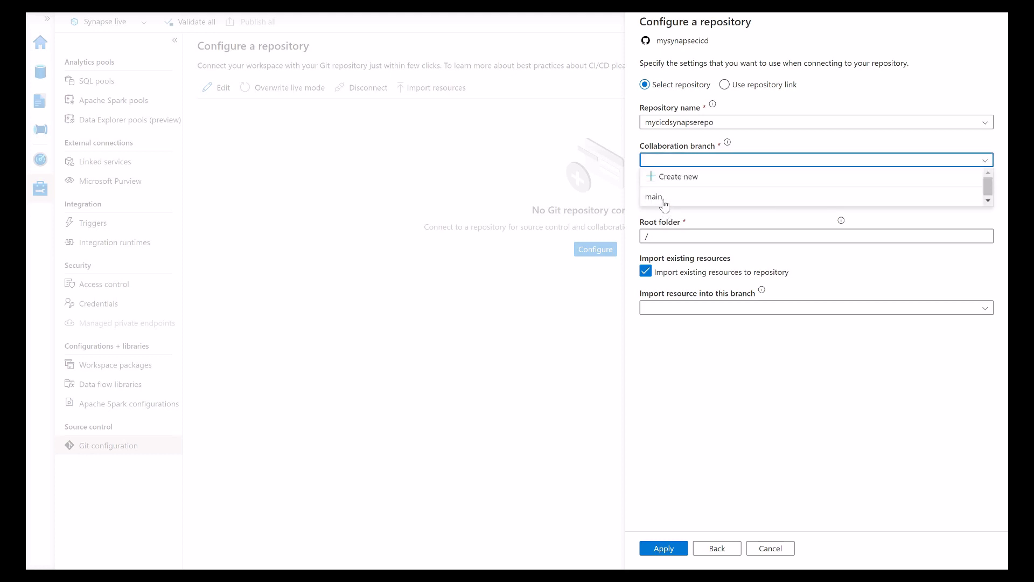
pyautogui.click(667, 200)
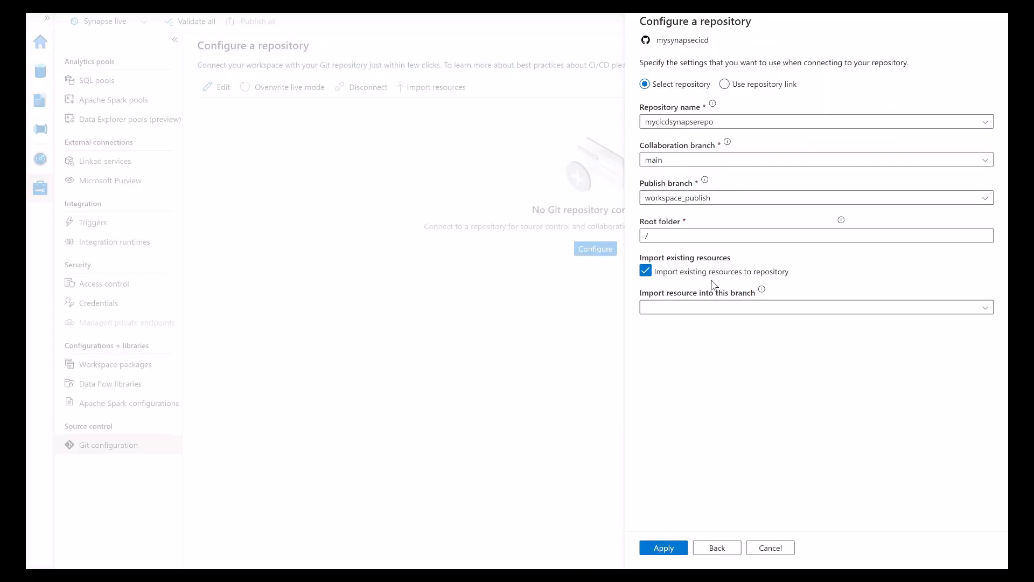
pyautogui.click(710, 312)
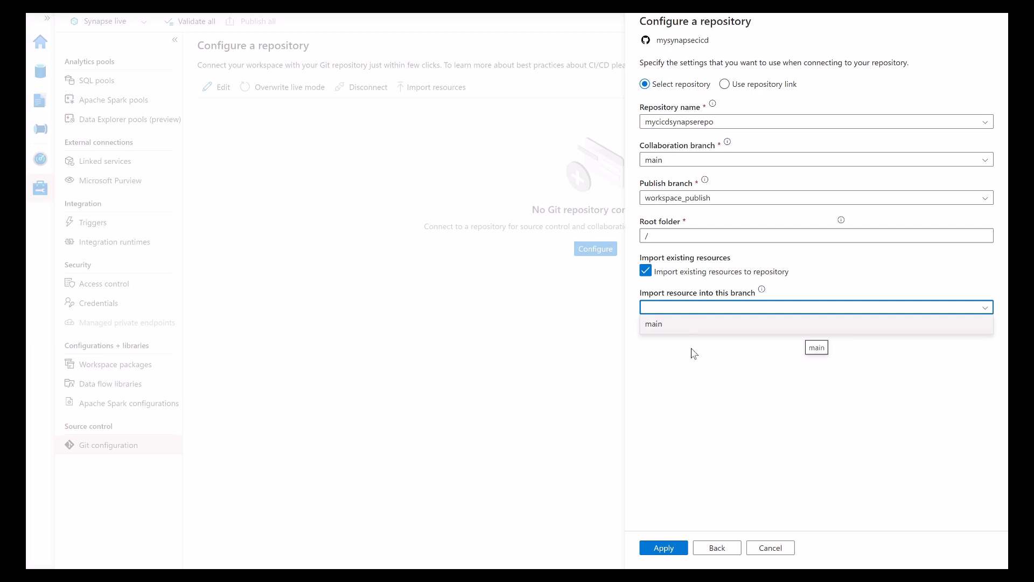
pyautogui.click(692, 311)
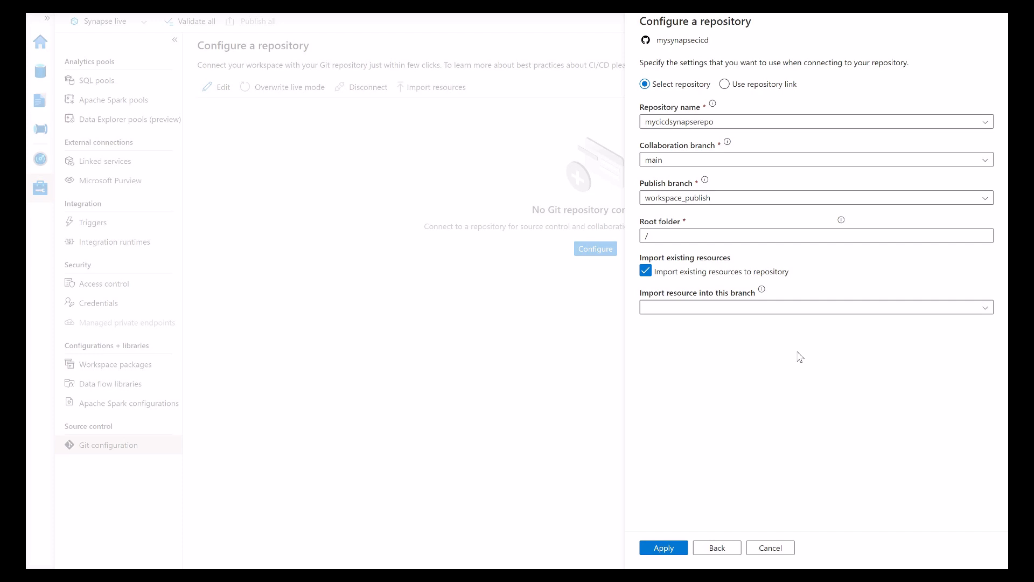
pyautogui.click(763, 310)
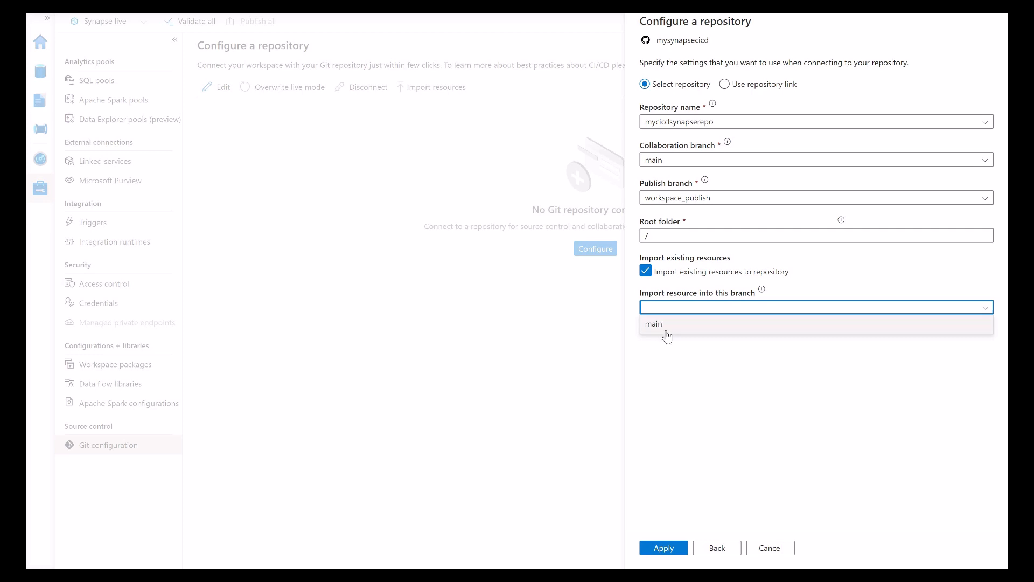
pyautogui.click(704, 370)
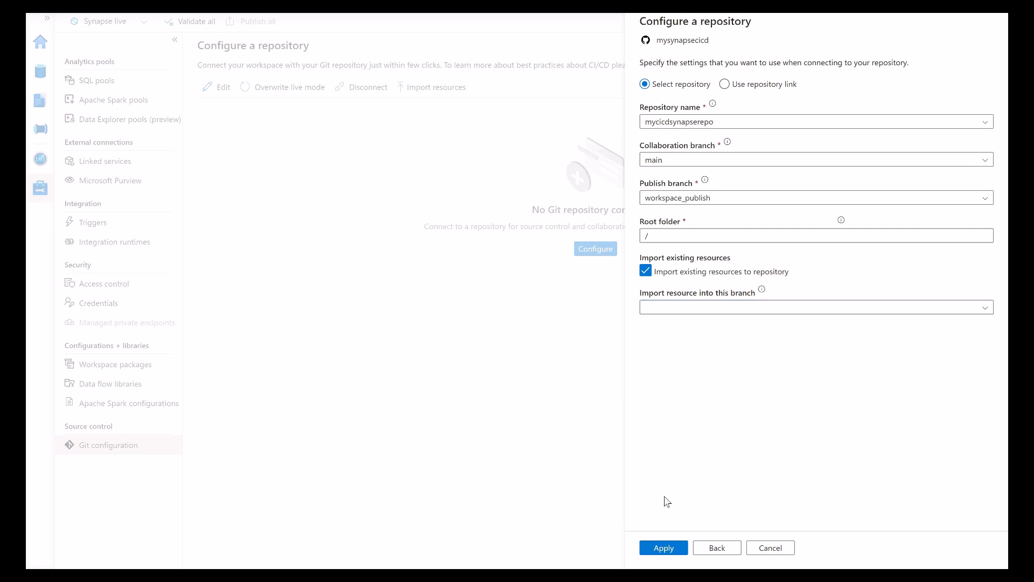
# - Apply the repository settings and save main as the working branch
pyautogui.click(667, 548)
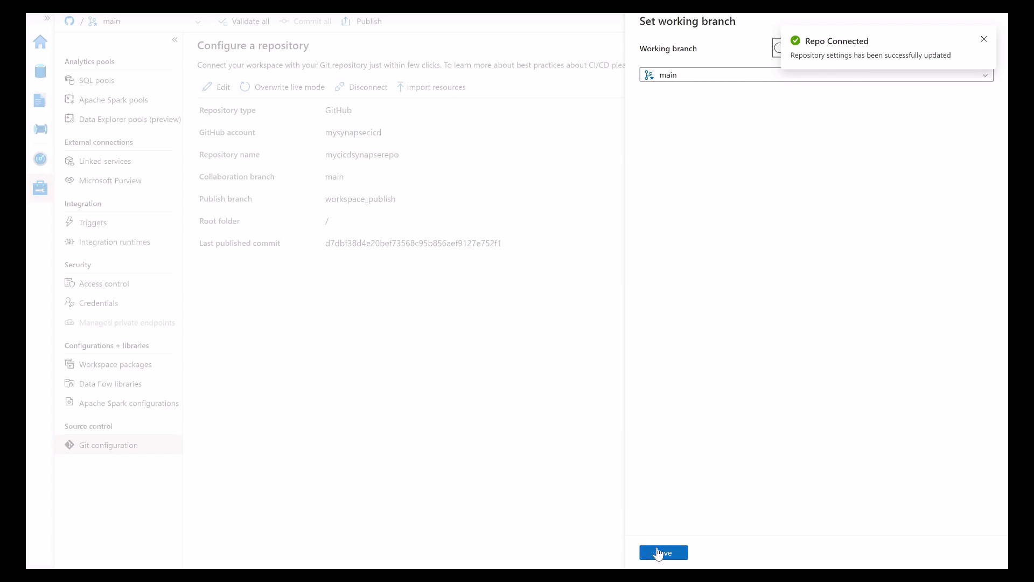
pyautogui.click(662, 553)
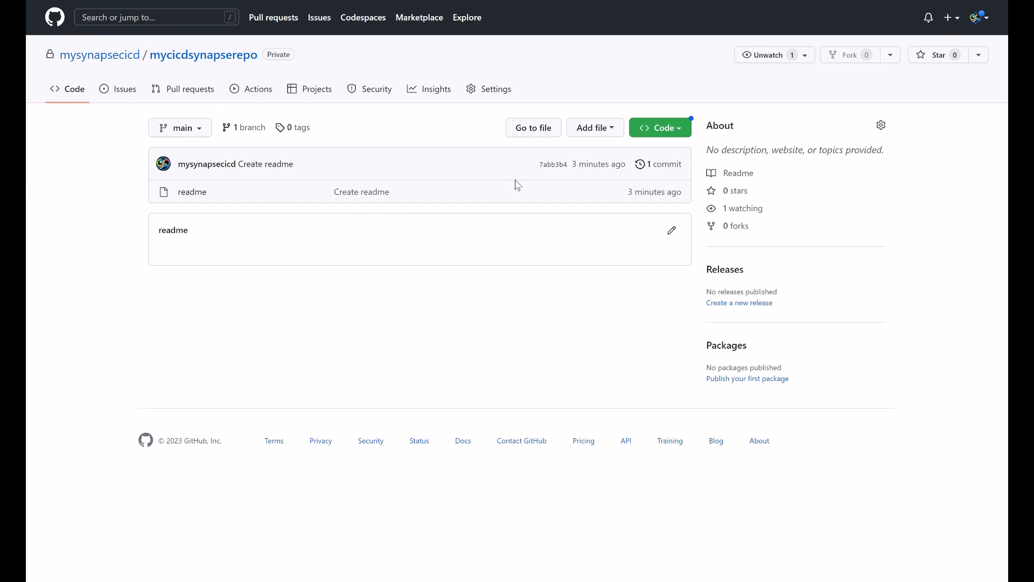
# - Switch to GitHub, refresh the repository page and open the linkedService folder
pyautogui.press('F5')
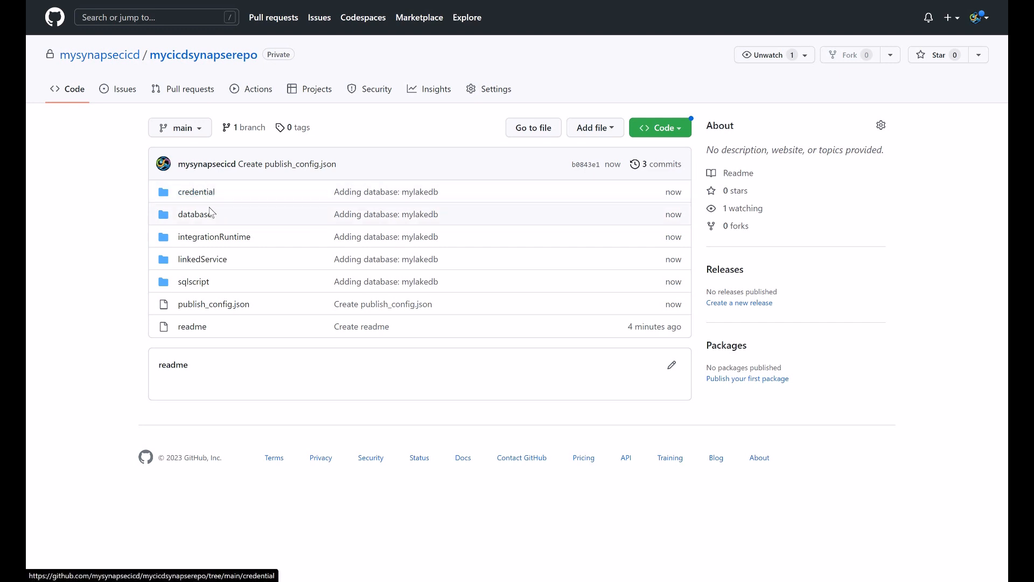
pyautogui.click(212, 261)
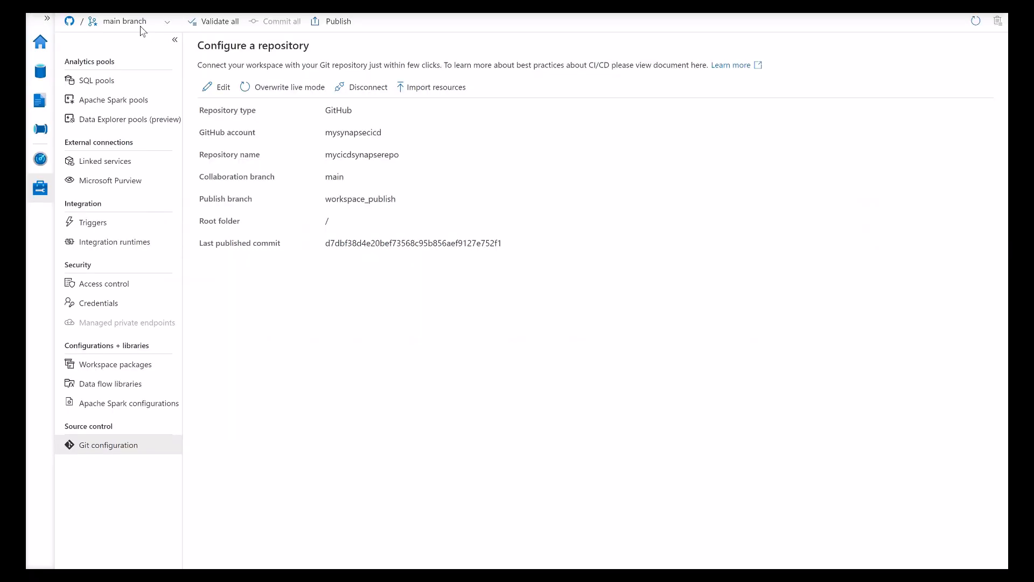
# - Switch Synapse Studio from the main branch to live mode and inspect the LS_ADLS2 entry among the linked services
pyautogui.click(140, 24)
pyautogui.click(112, 144)
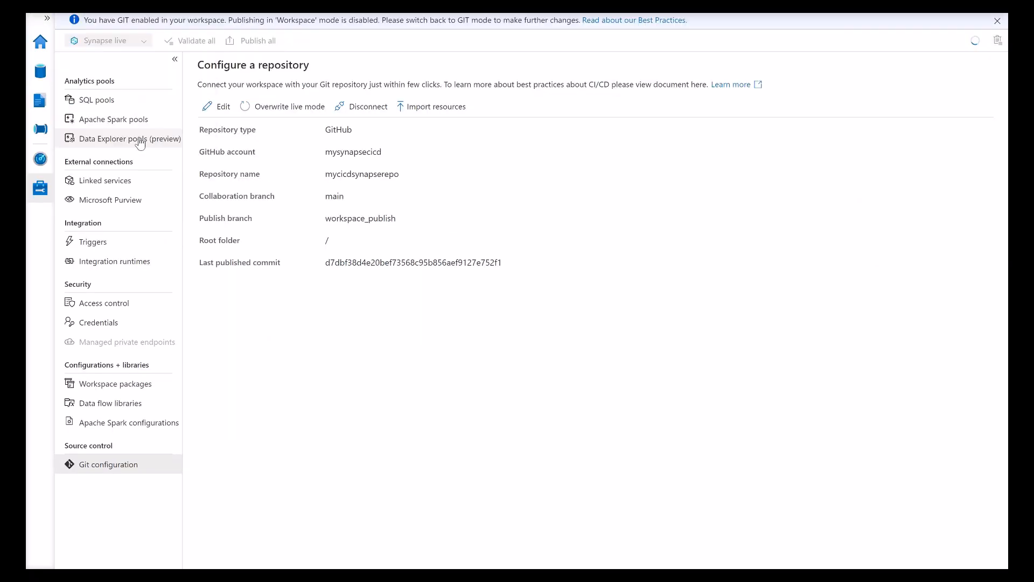
pyautogui.click(109, 187)
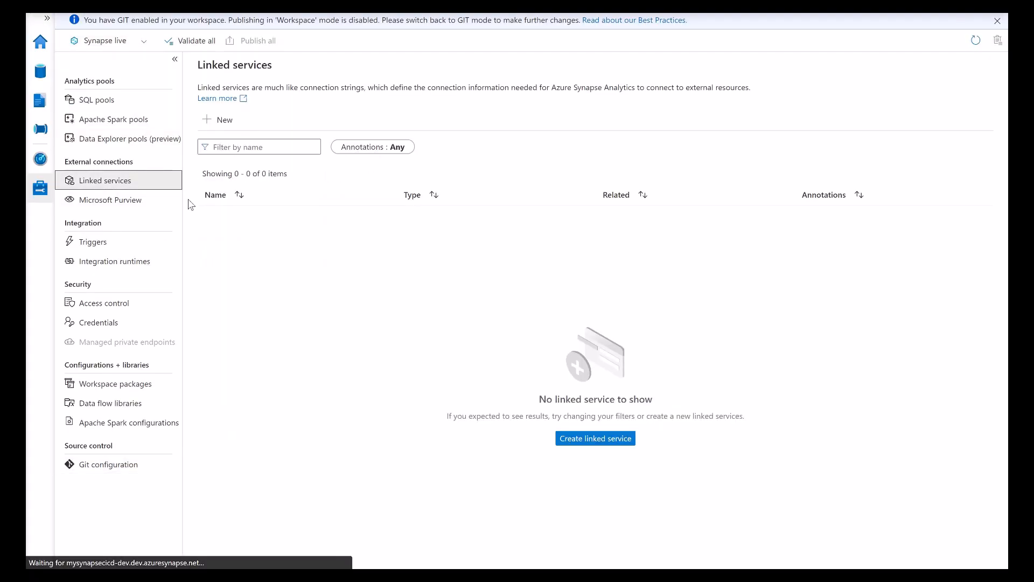
pyautogui.moveTo(256, 215); pyautogui.dragTo(217, 218)
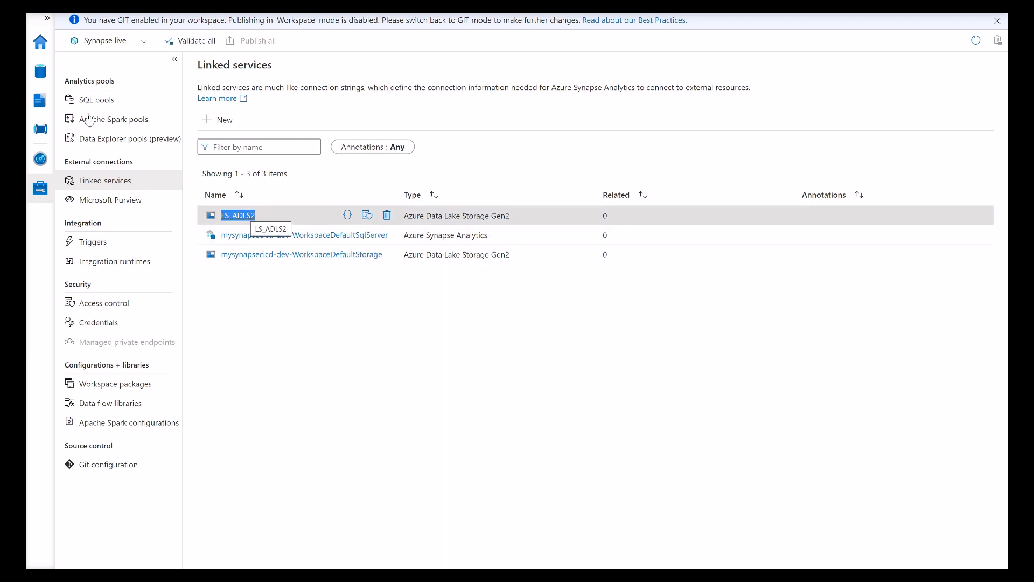
# - Compare the SQL scripts in Synapse Studio with mysqlscript.json in the GitHub repository's sqlscript folder
pyautogui.click(40, 100)
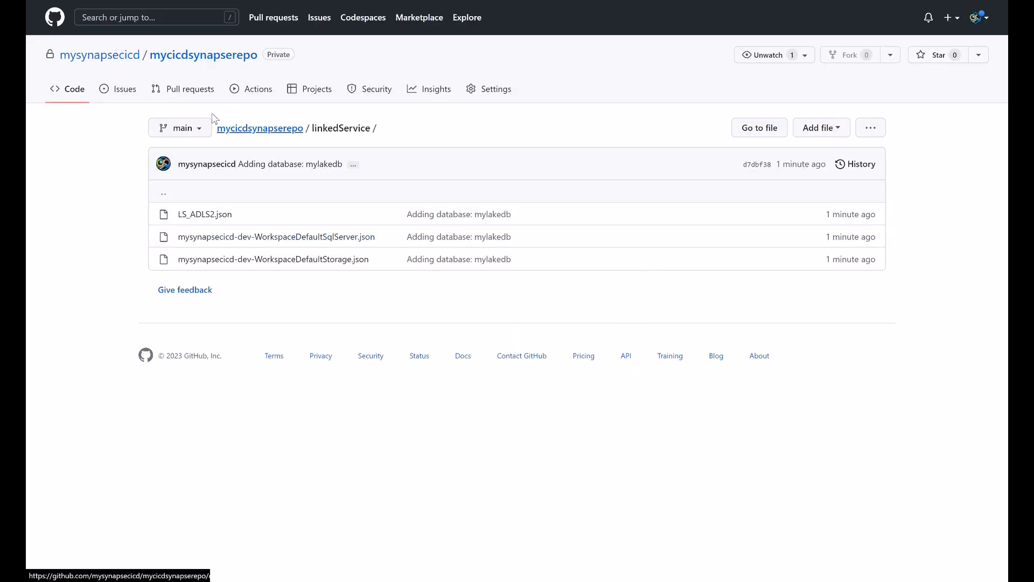
pyautogui.click(286, 133)
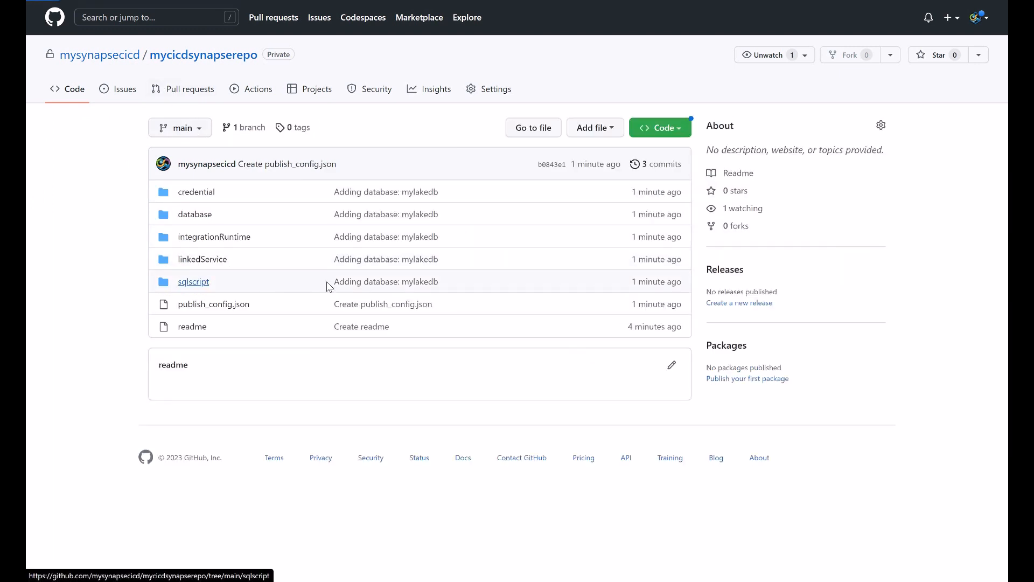
pyautogui.click(247, 284)
pyautogui.moveTo(180, 220); pyautogui.dragTo(239, 214)
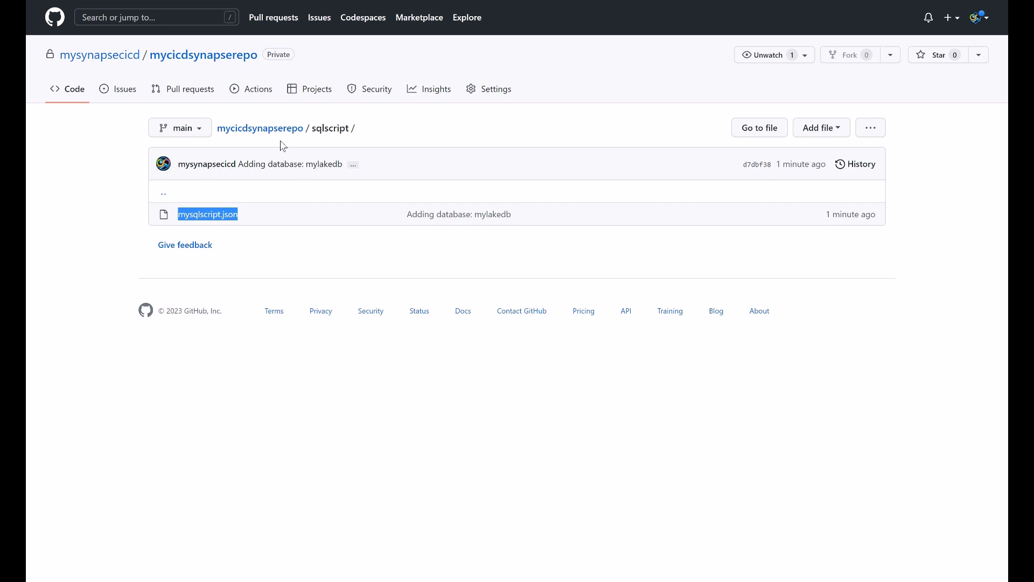
pyautogui.click(312, 167)
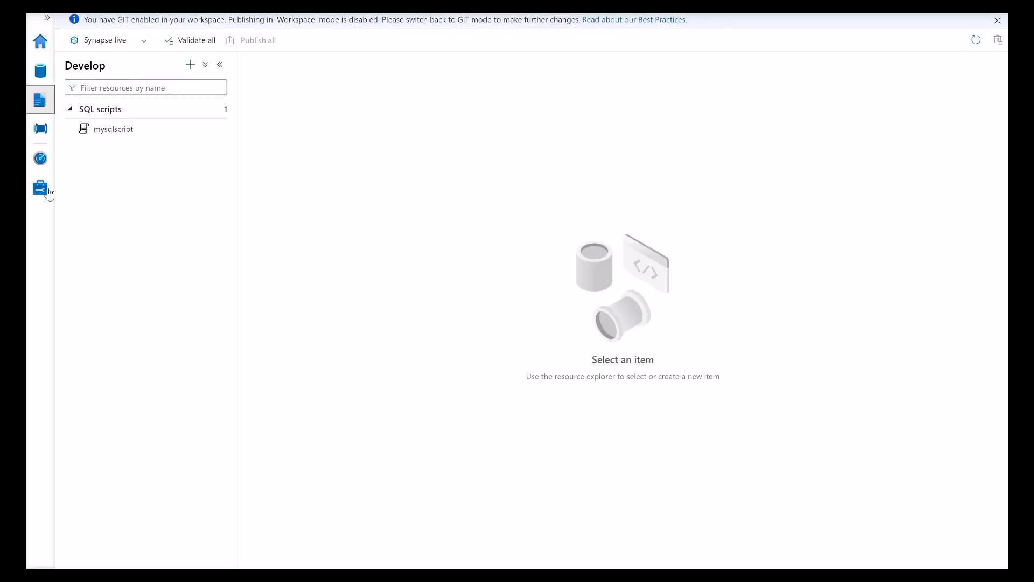
# - Return to Synapse Studio's Git configuration and examine the root folder setting
pyautogui.click(40, 186)
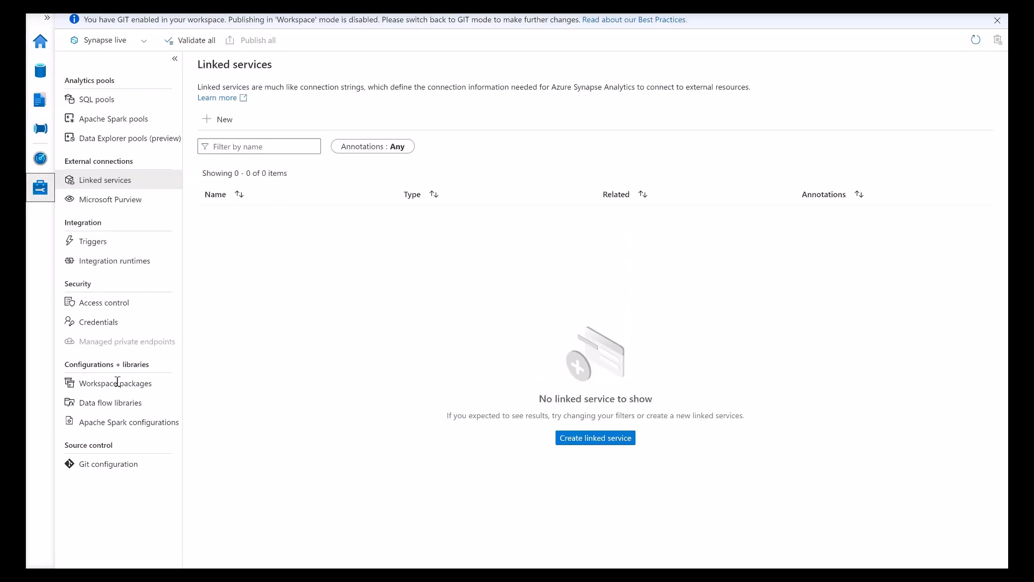
pyautogui.click(102, 465)
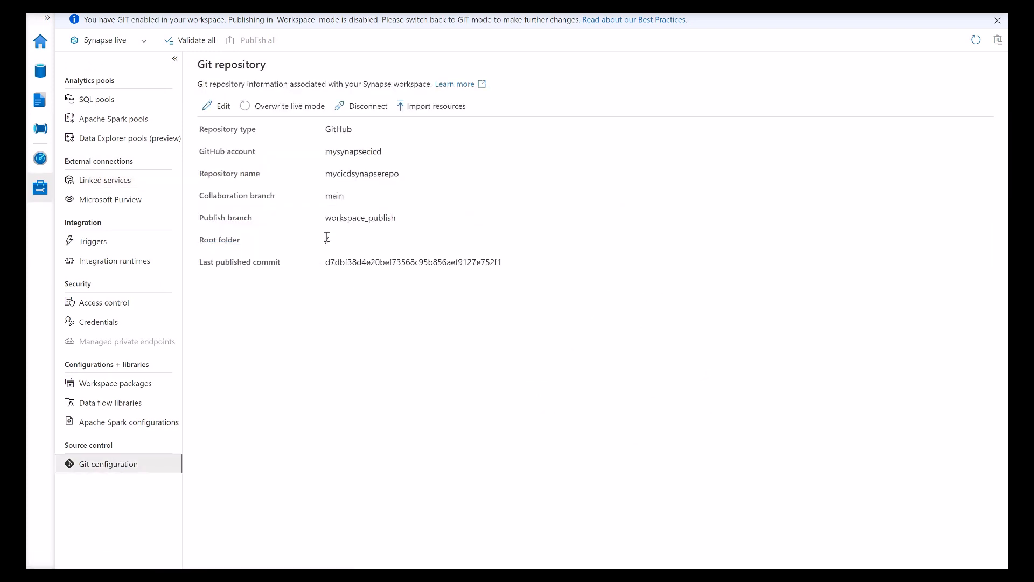
pyautogui.doubleClick(336, 242)
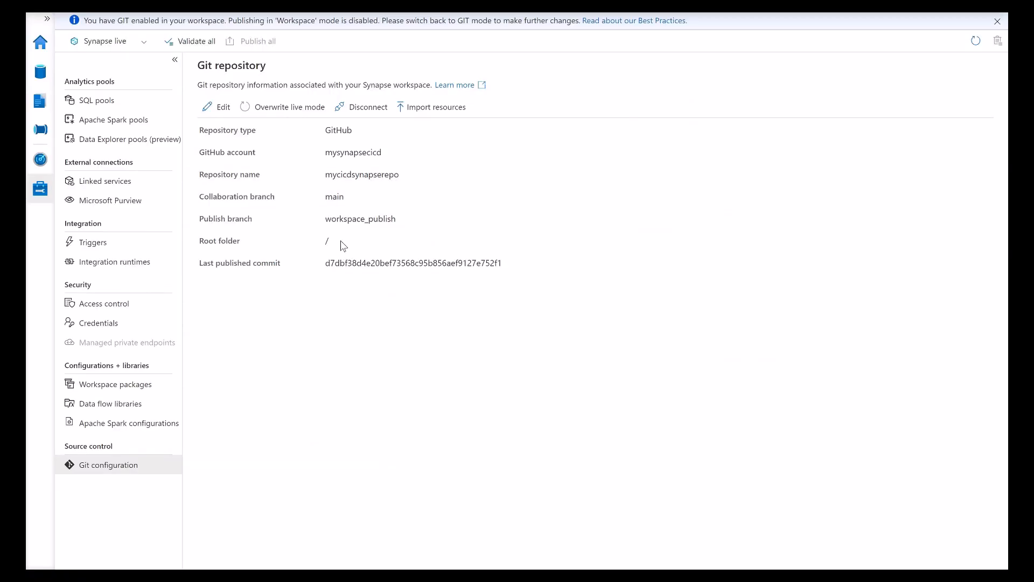
pyautogui.doubleClick(340, 241)
pyautogui.click(335, 246)
pyautogui.doubleClick(334, 241)
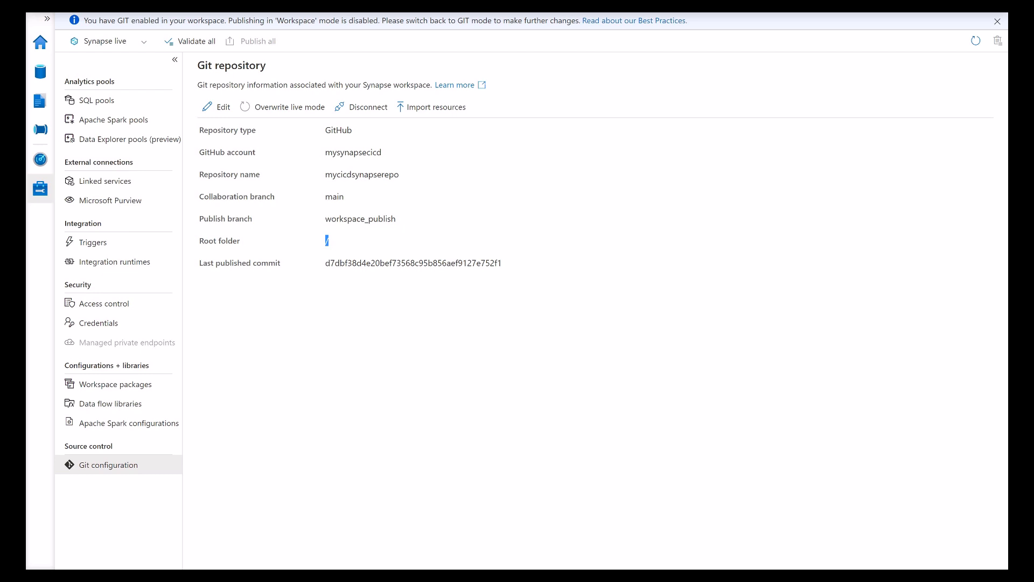